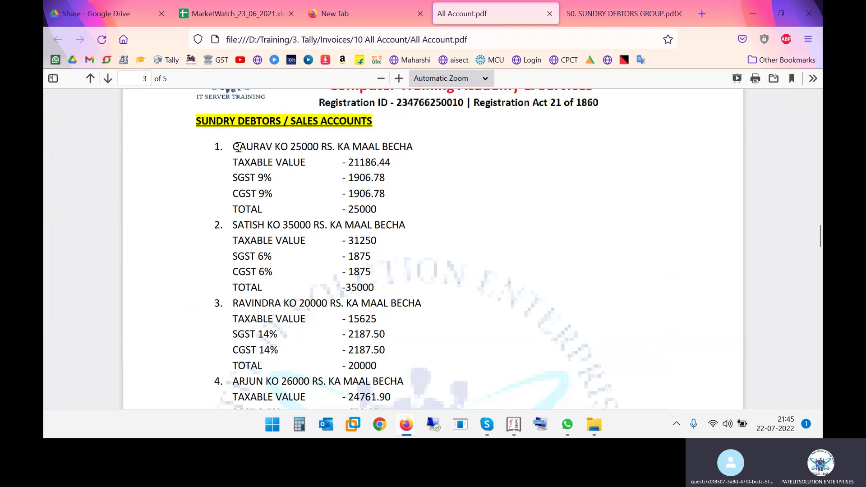
- Review the taxable value, SGST and CGST of the first sales entry in the Sundry Debtors section of the PDF
drag(233, 147, 409, 147)
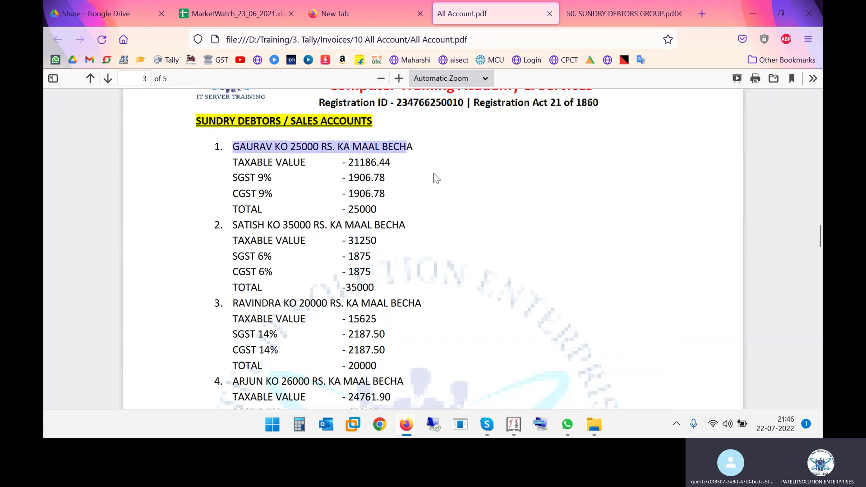
drag(345, 163, 396, 164)
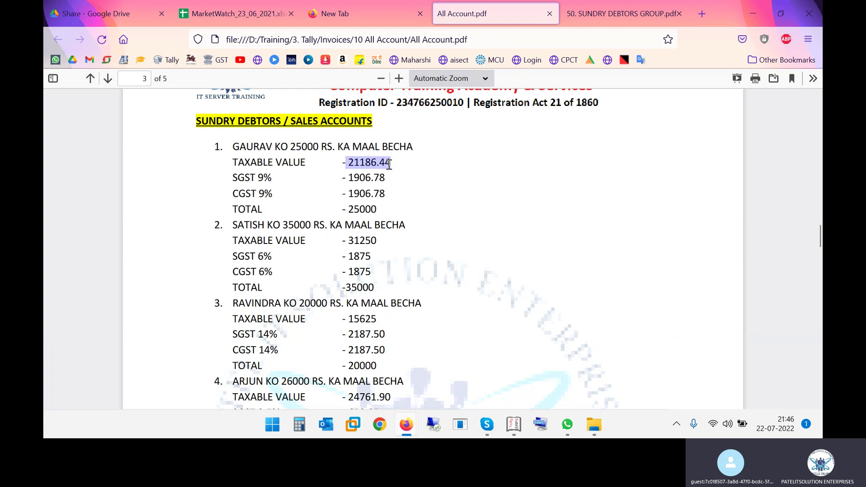
drag(237, 178, 376, 171)
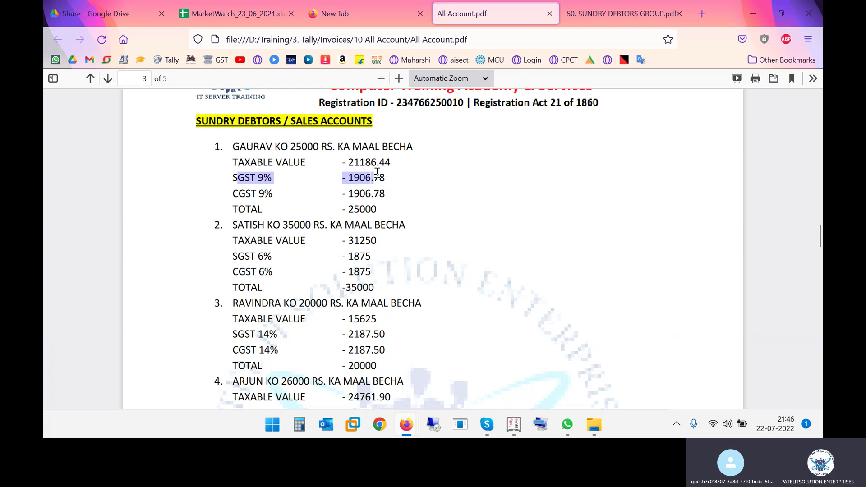
drag(251, 193, 369, 195)
click(252, 195)
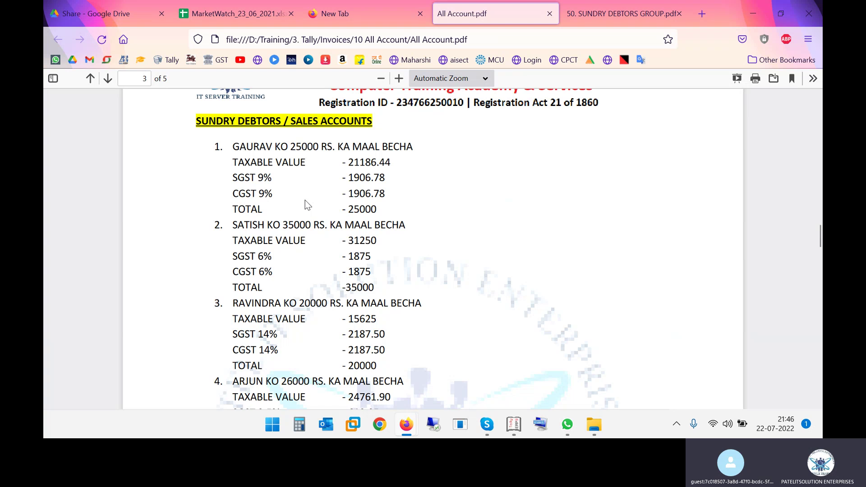
- Switch to Tally.ERP 9, set the sales voucher's date to 01-04 and enter 01 as its reference number
key(alt+Tab)
key(F2)
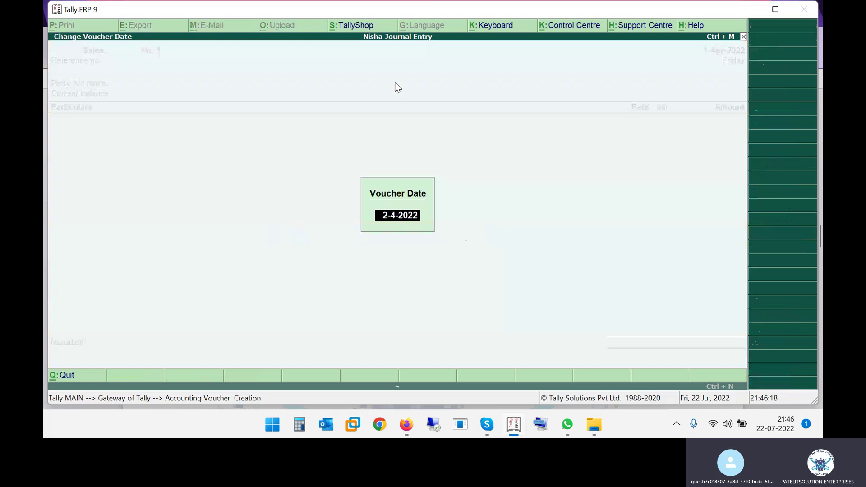
text(01-04)
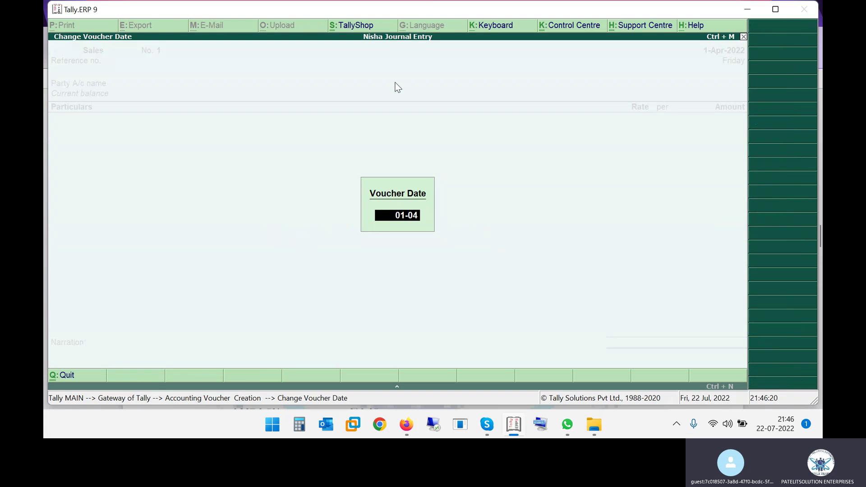
key(Return)
text(01)
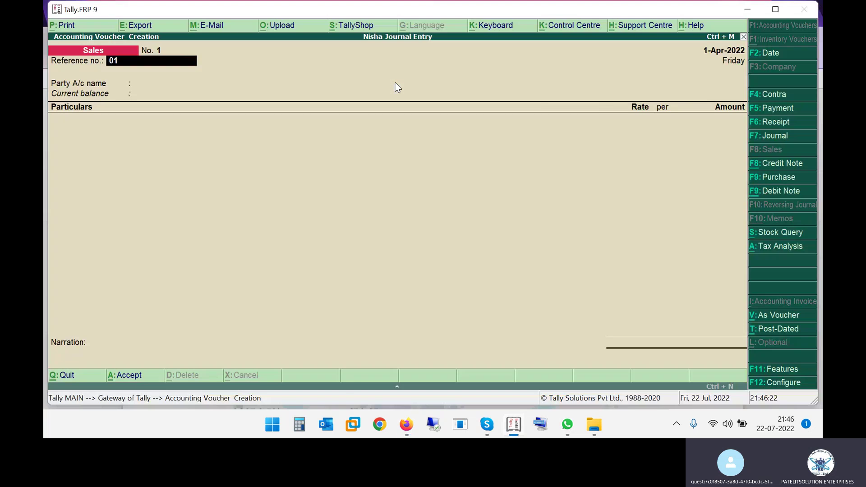
key(Return)
- Create a party ledger from within the voucher, named after the customer of the first sales entry, under Sundry Debtors
key(alt+Tab)
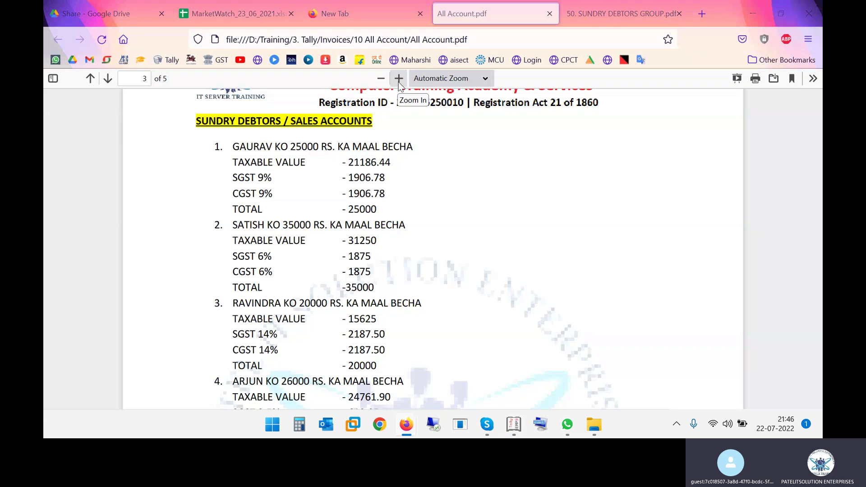
key(alt+Tab)
text(ga)
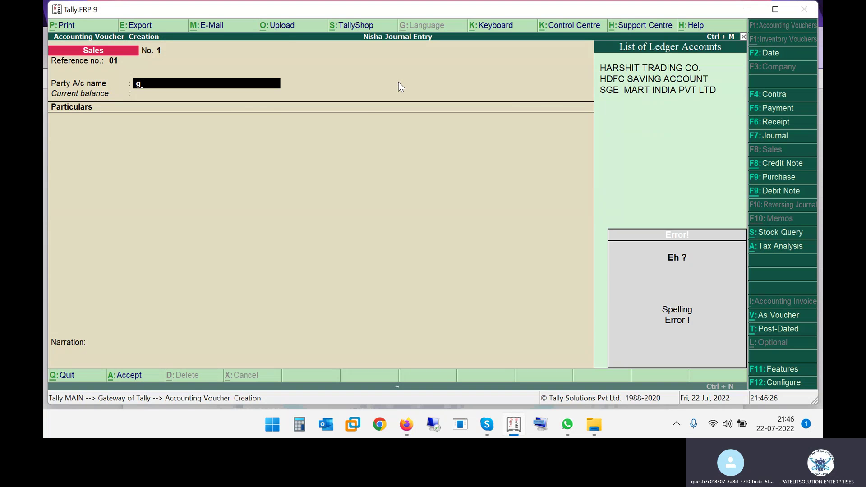
key(alt+c)
text(GOURAV)
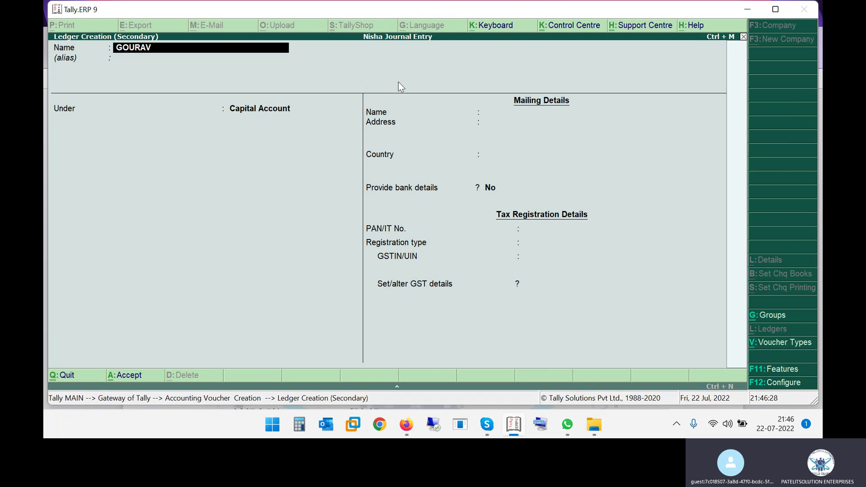
key(Return)
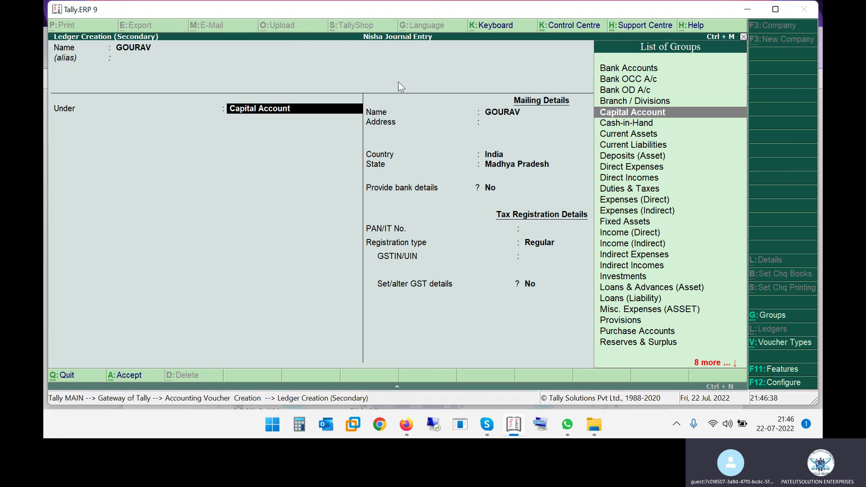
text(SUN)
key(Down)
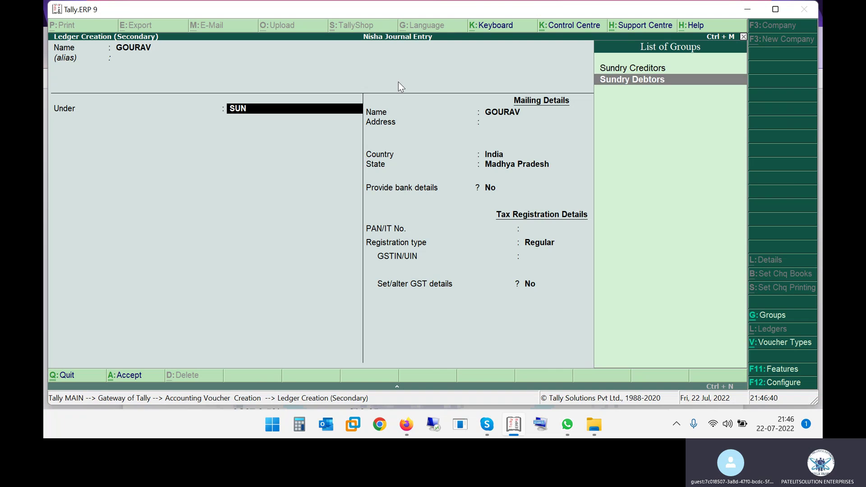
key(Return)
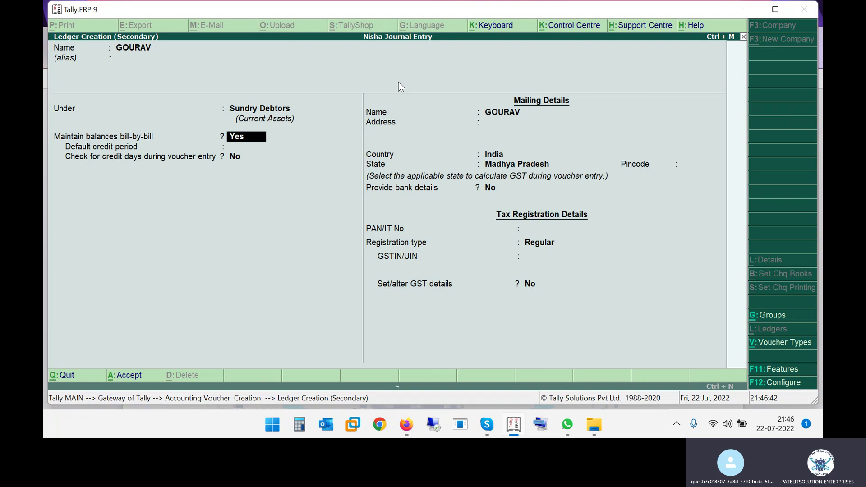
- Turn off bill-by-bill balances, enter the customer's city as the mailing address, keep the remaining defaults and save the ledger
key(n)
key(Return)
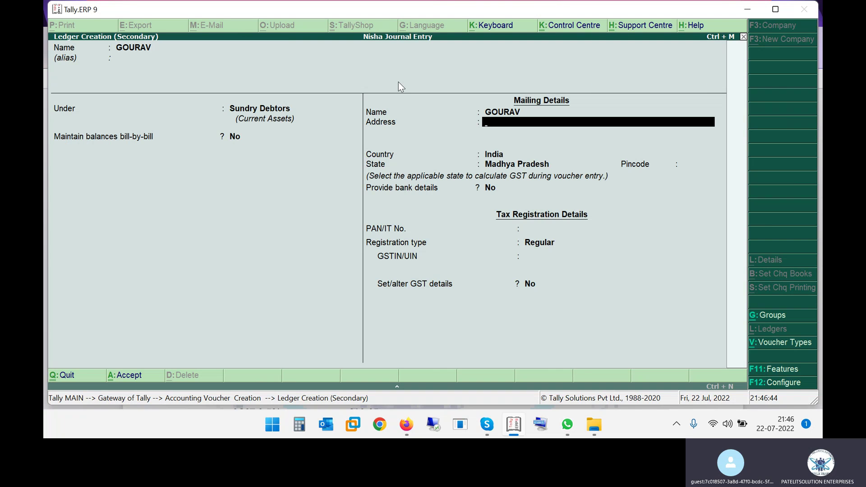
text(BHOPAL)
key(Return)
key(Return)
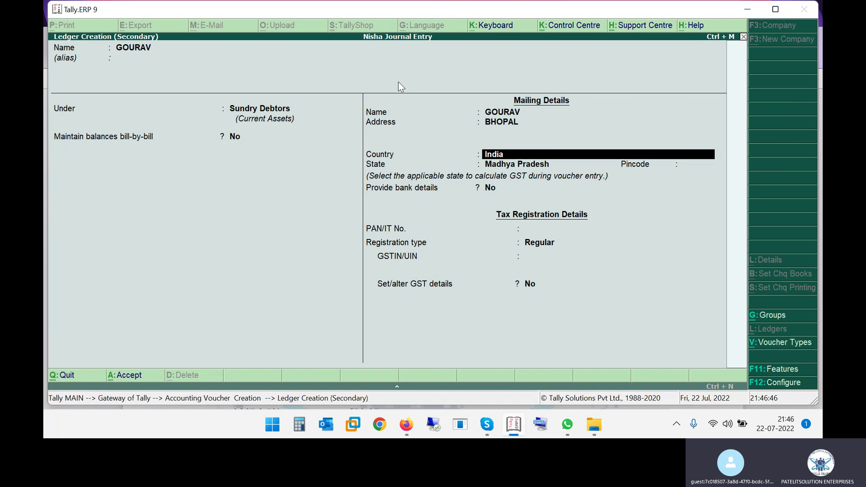
key(Return)
key(Return)
key(Return)
key(Return)
key(Return)
key(Return)
key(Return)
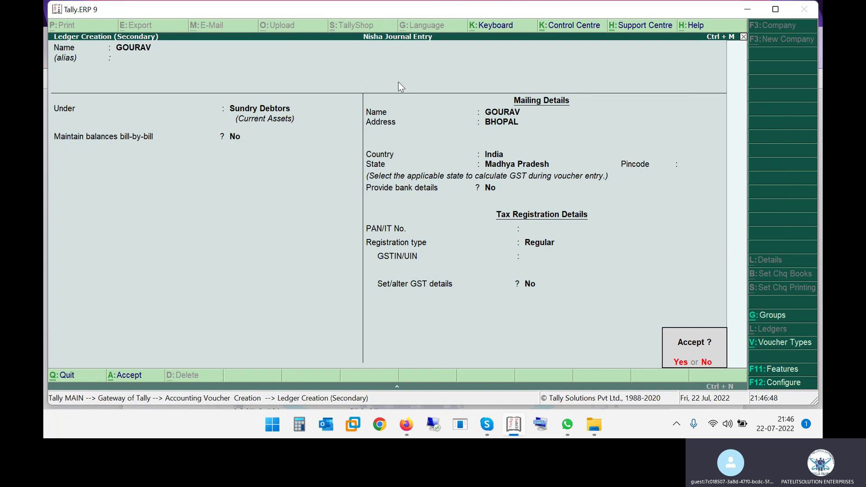
key(Return)
- Accept the party details with the dispatch and order fields blank, recheck the PDF entry, and maximize the voucher window
key(Return)
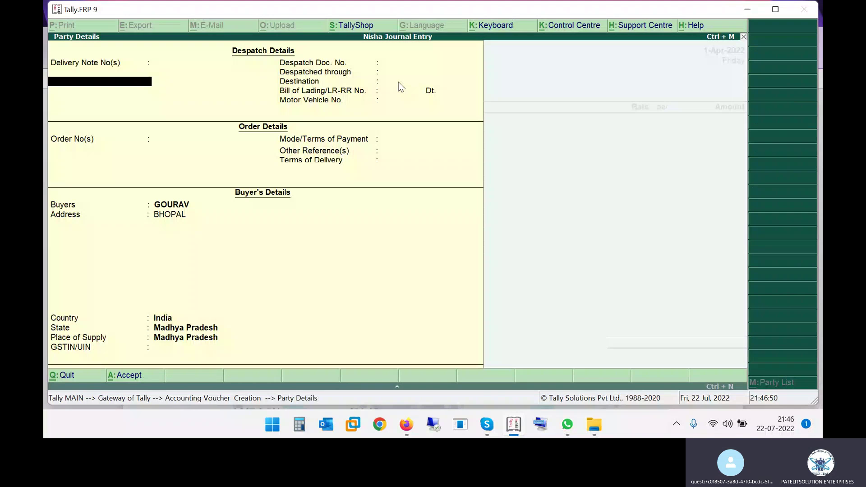
key(ctrl+a)
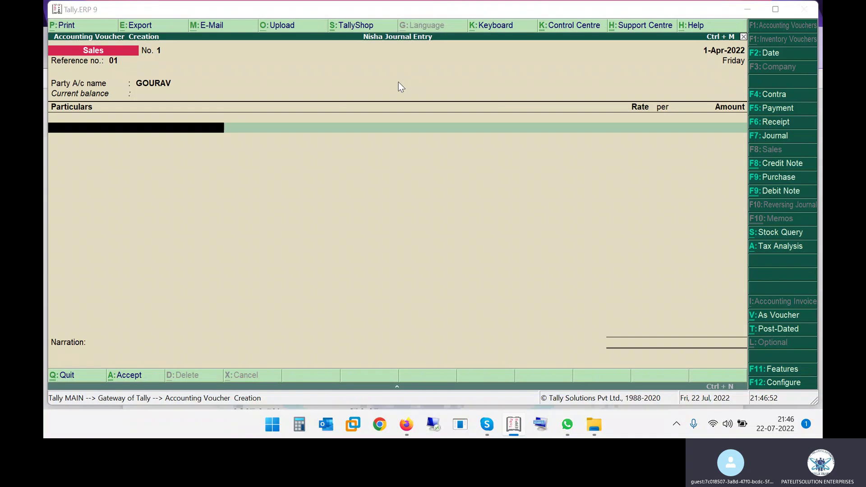
key(alt+Tab)
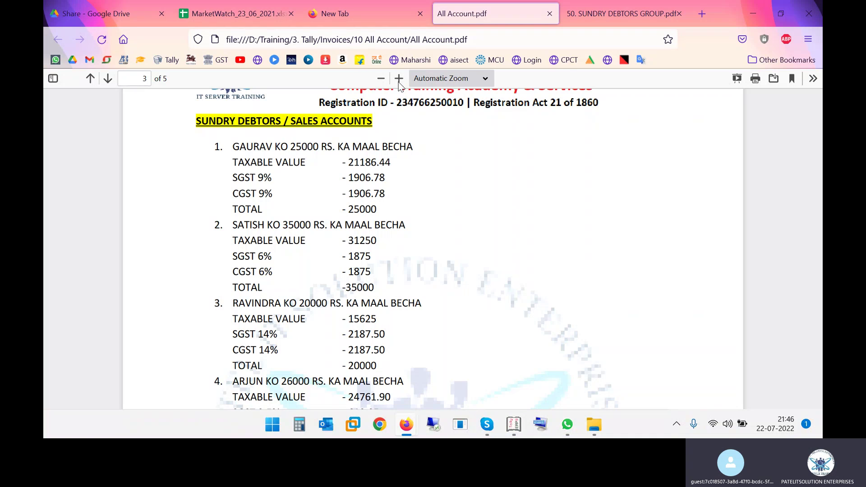
key(alt+Tab)
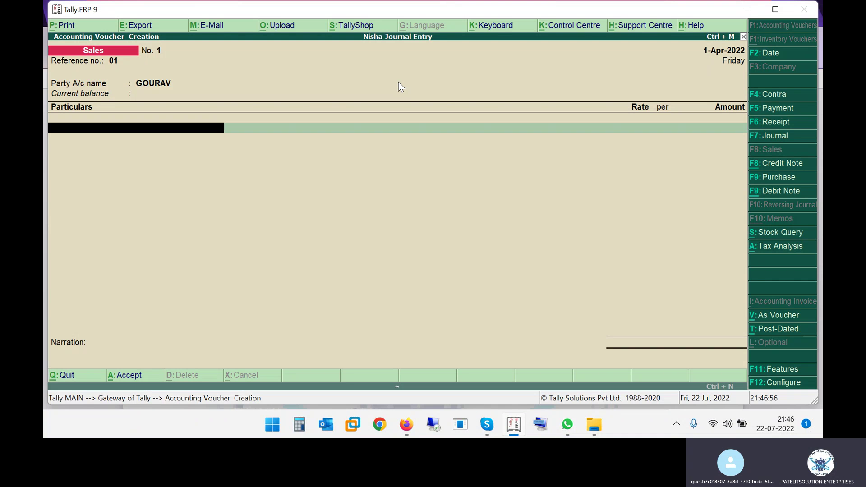
double_click(364, 13)
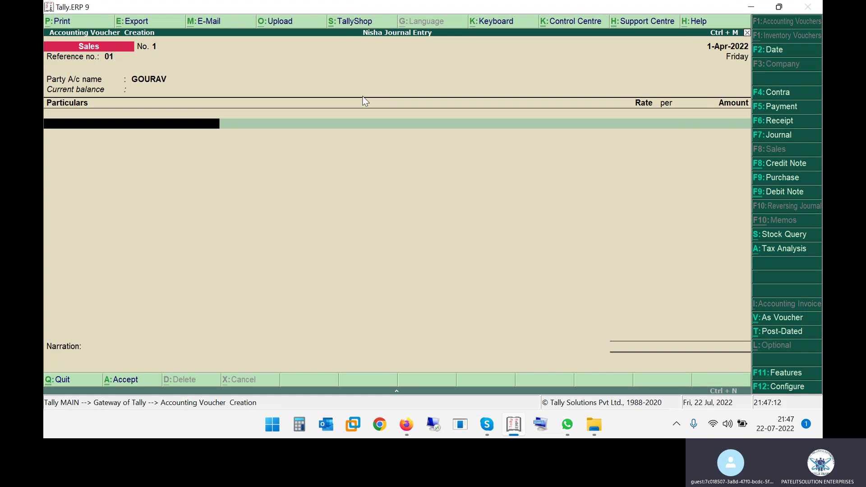
- Start a new ledger named SALES GST @ 18% under Sales Accounts, keeping GST as Applicable
key(alt+c)
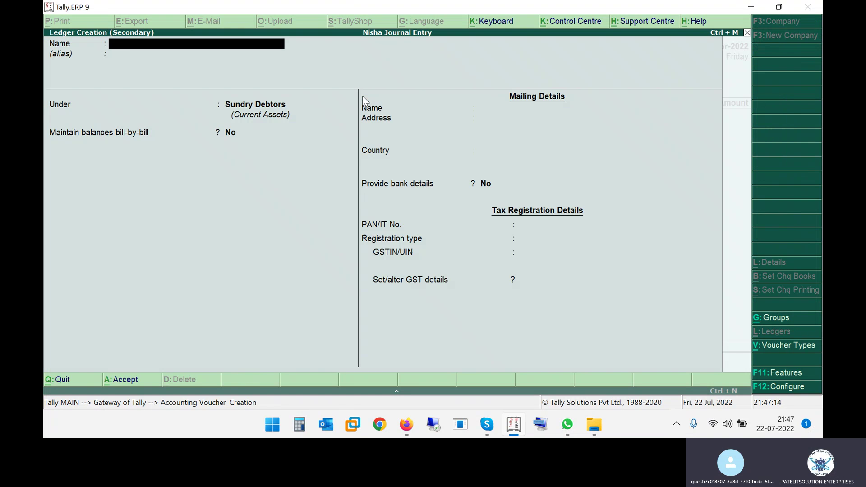
text(SALES GS)
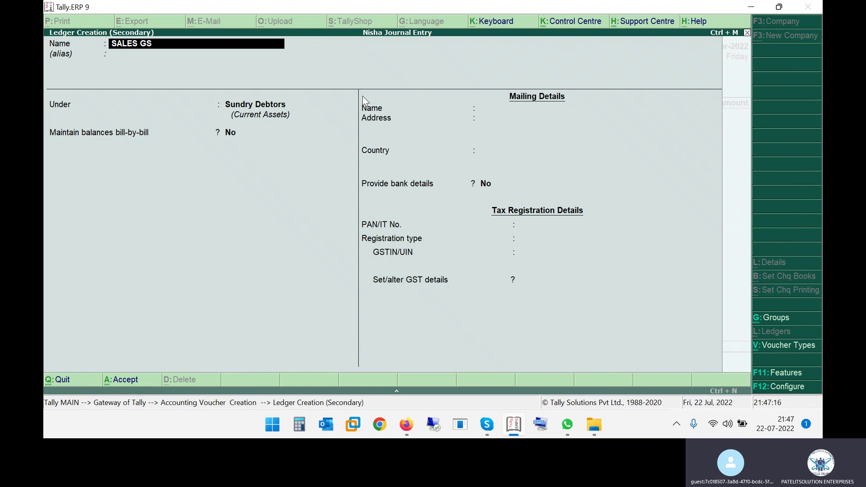
text(T @ 18%)
key(Return)
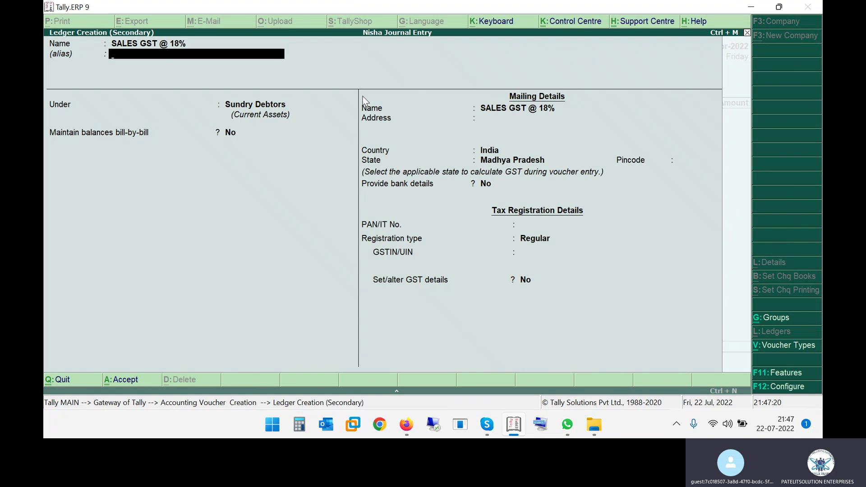
key(Return)
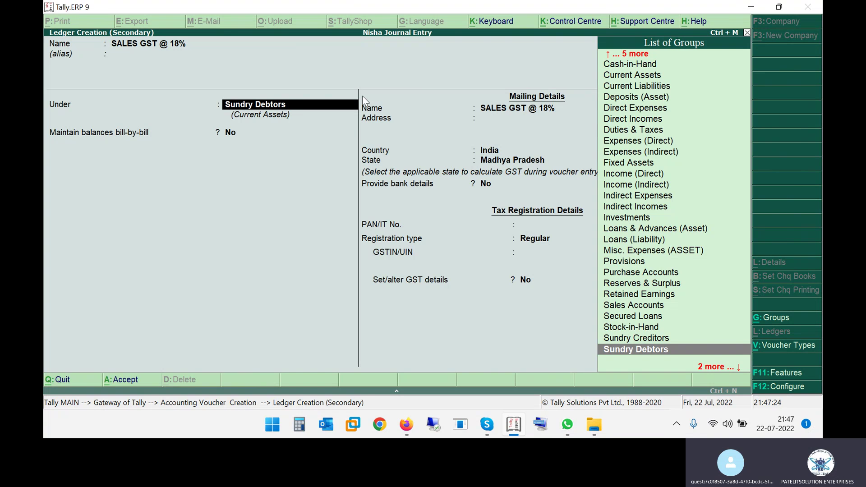
text(SAL)
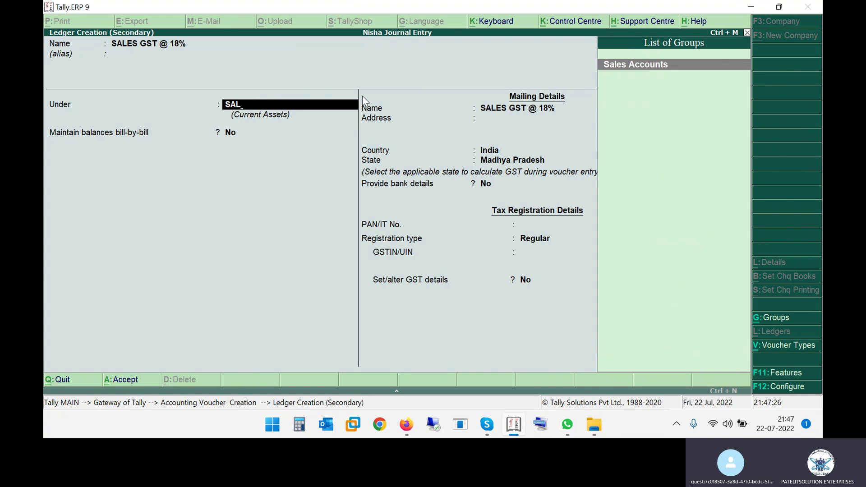
key(Return)
key(Return)
key(Return)
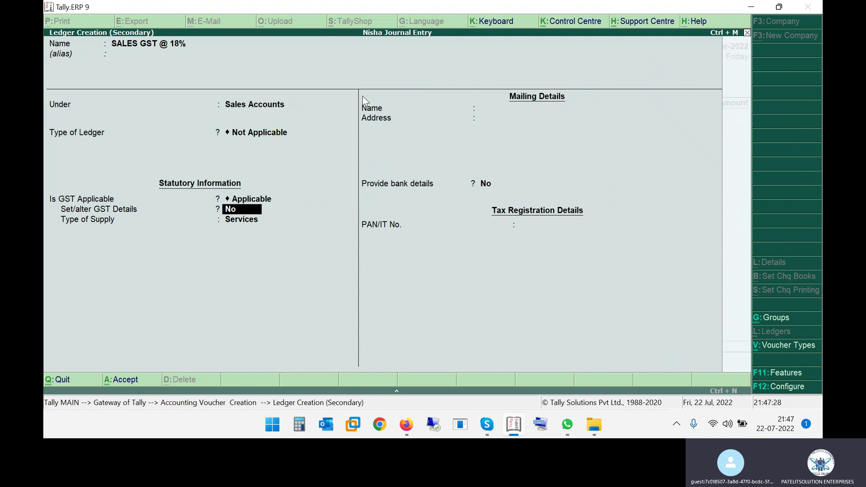
- Enable GST details for the sales ledger, leave description and HSN/SAC blank, and set the nature of transaction to Sales Taxable
text(y)
key(Return)
key(Return)
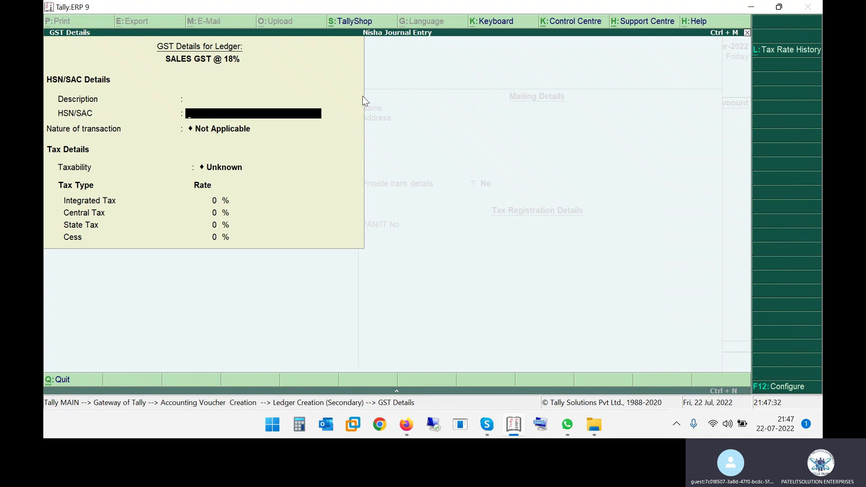
key(alt+Tab)
key(alt+Tab)
key(Return)
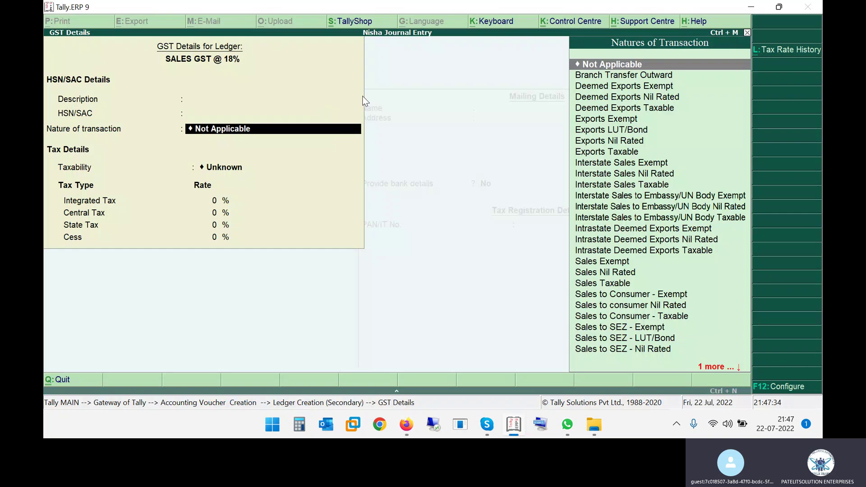
key(alt+Tab)
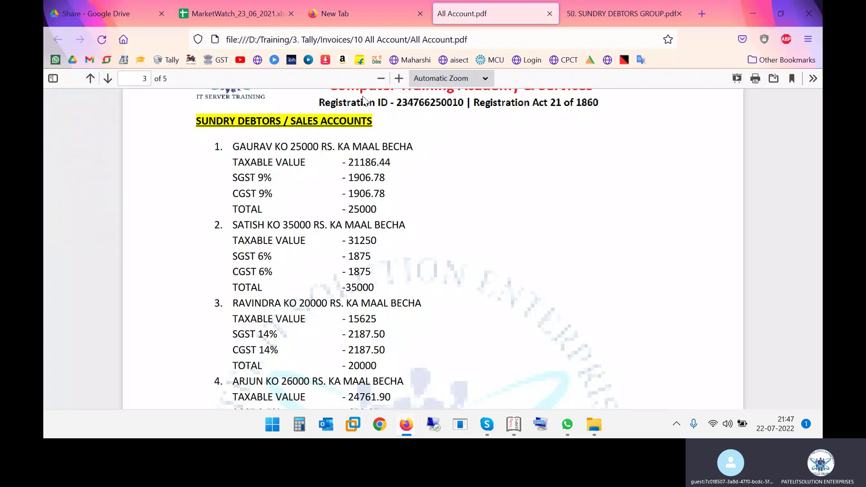
key(alt+Tab)
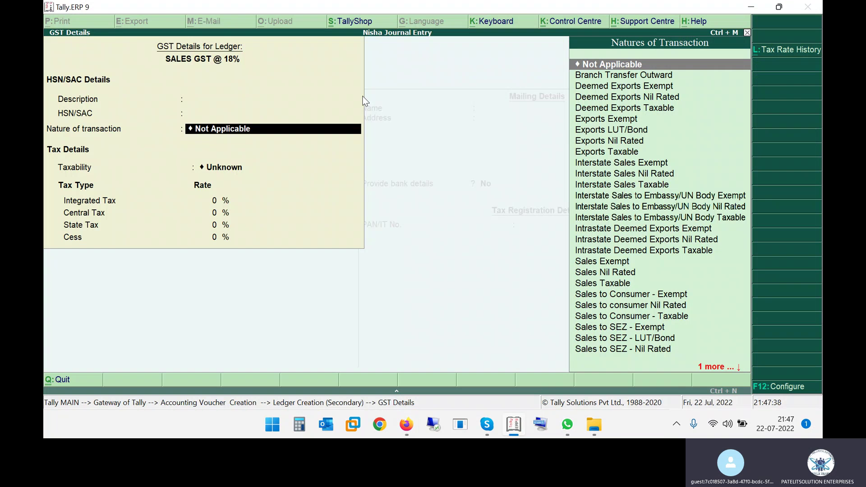
text(SAL)
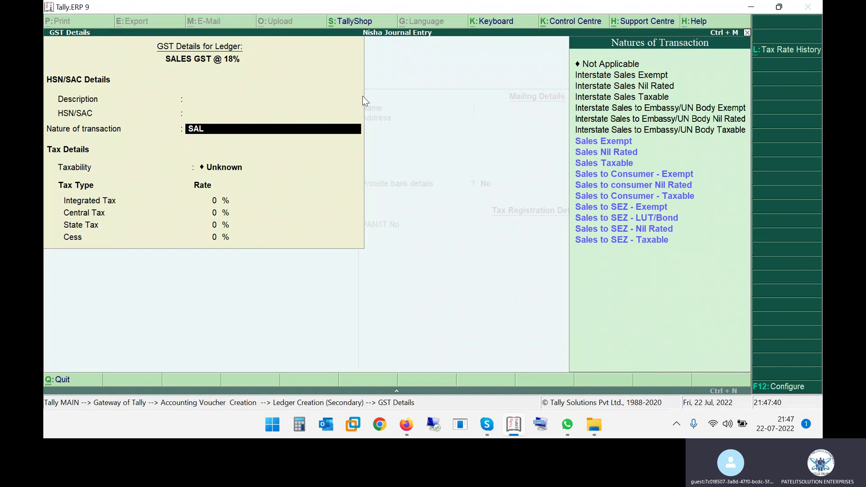
key(Down)
key(Down)
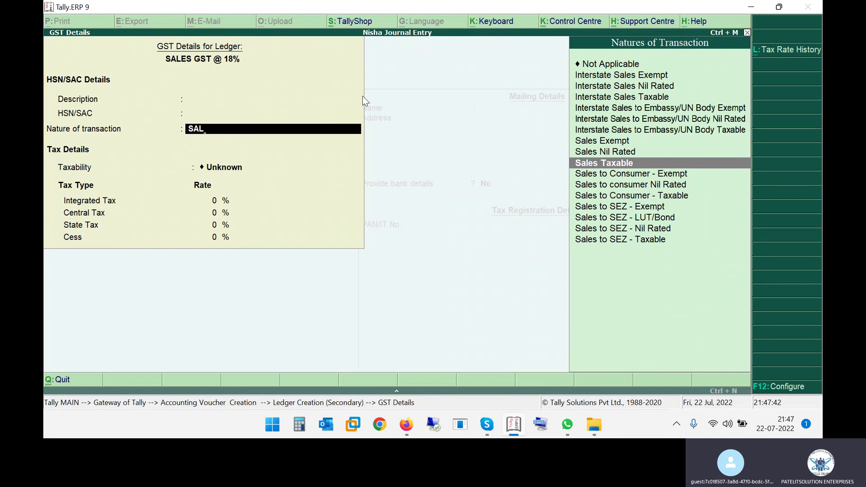
key(Return)
- Set the Integrated Tax rate to 18%, save the GST details and keep the type of supply as Services
text(18)
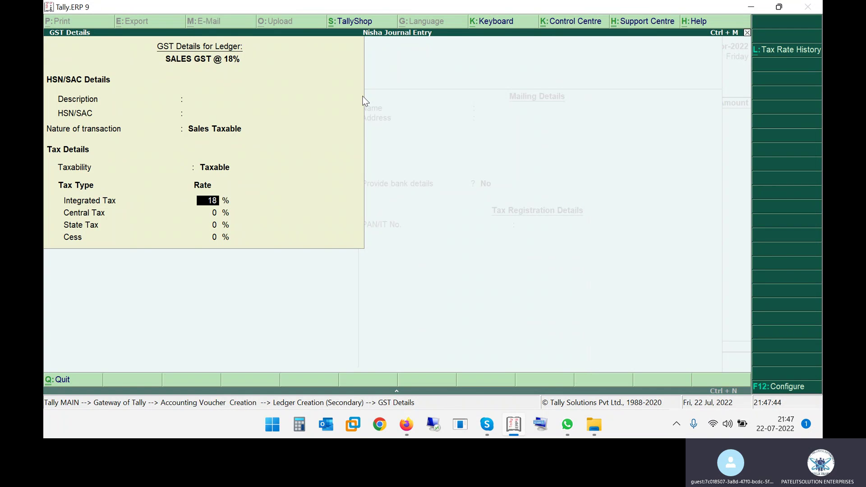
key(Return)
key(Return)
key(Return)
key(Return)
key(Return)
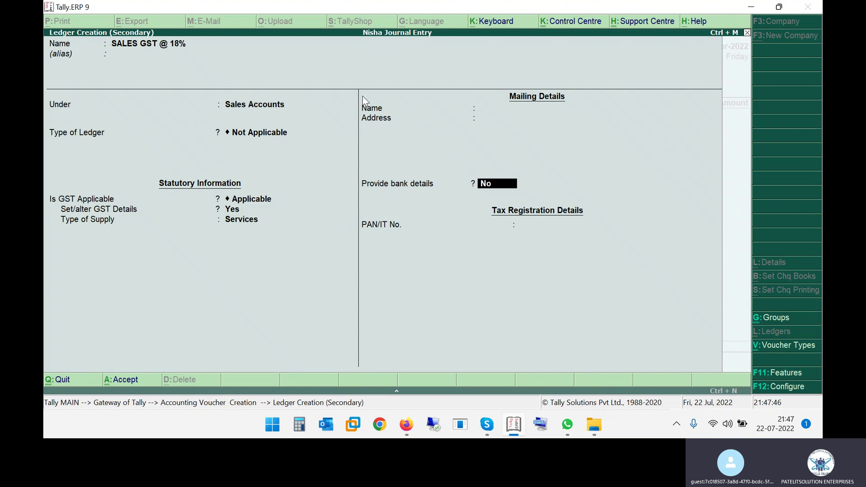
- Change the sales ledger's type of supply to Goods, keep bank details off and save the ledger
key(BackSpace)
key(Up)
key(Return)
key(Return)
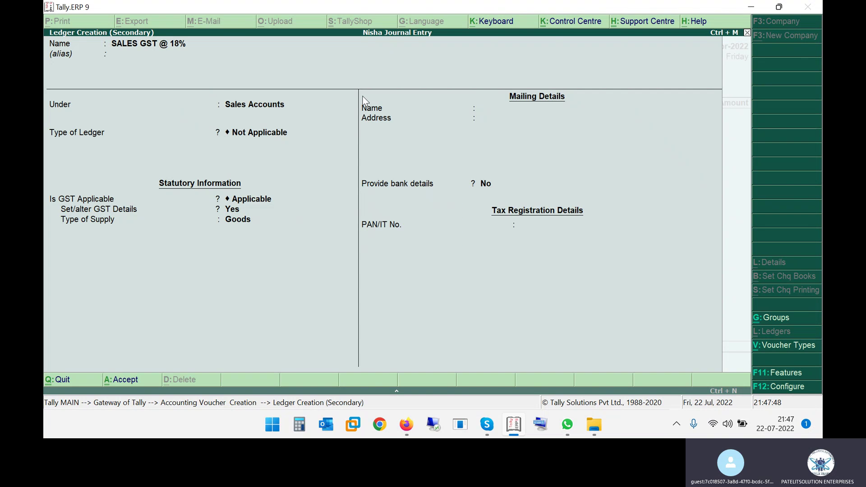
key(Return)
key(Return)
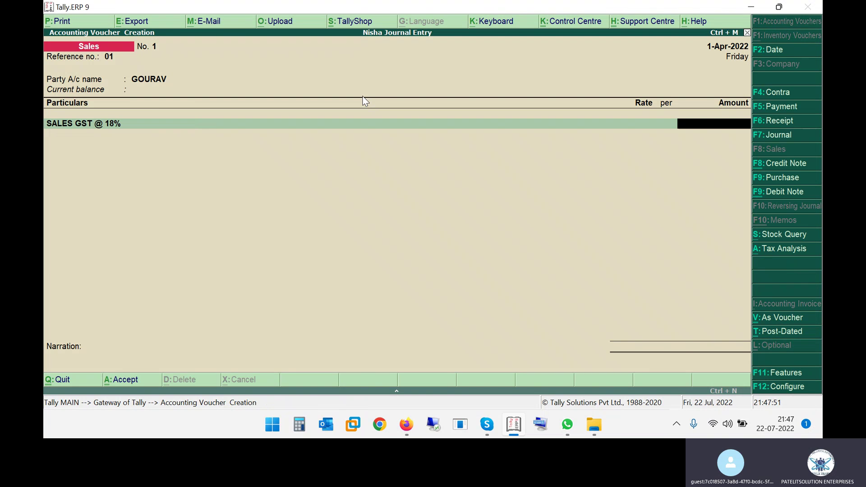
- Check the first sale's taxable value in the PDF and enter 21186.44 as the SALES GST @ 18% amount
key(alt+Tab)
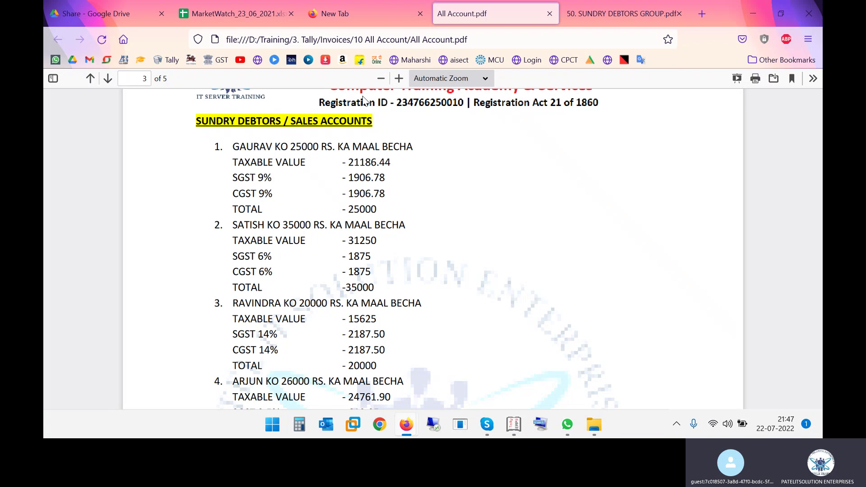
key(alt+Tab)
text(21,18)
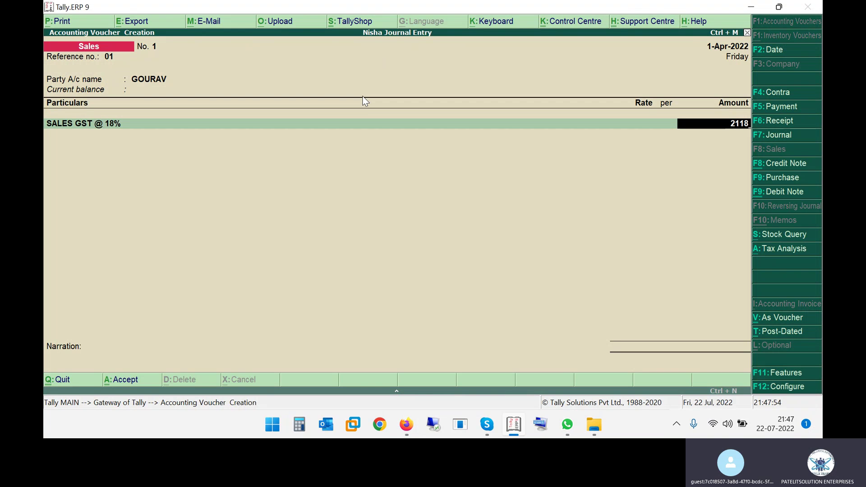
text(6.44)
key(Return)
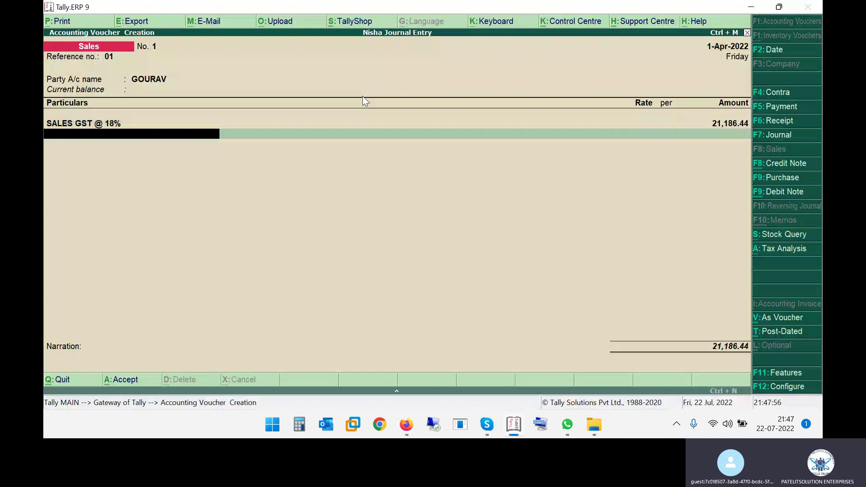
- Add the SGST and CGST ledgers to the sales voucher, keeping their automatically calculated tax amounts
text(SG)
key(Return)
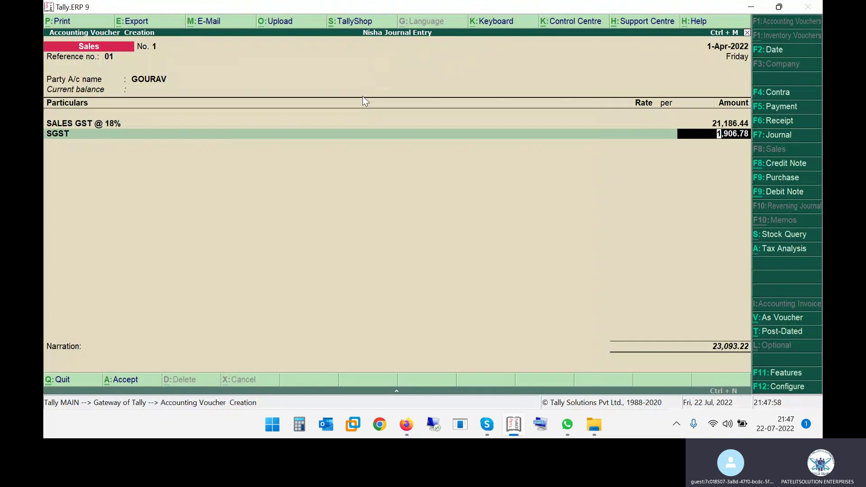
key(Return)
text(CG)
key(Return)
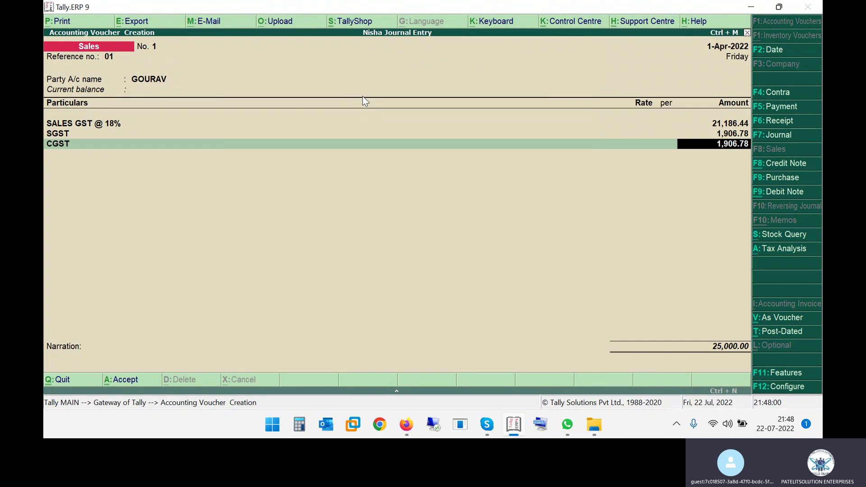
key(Return)
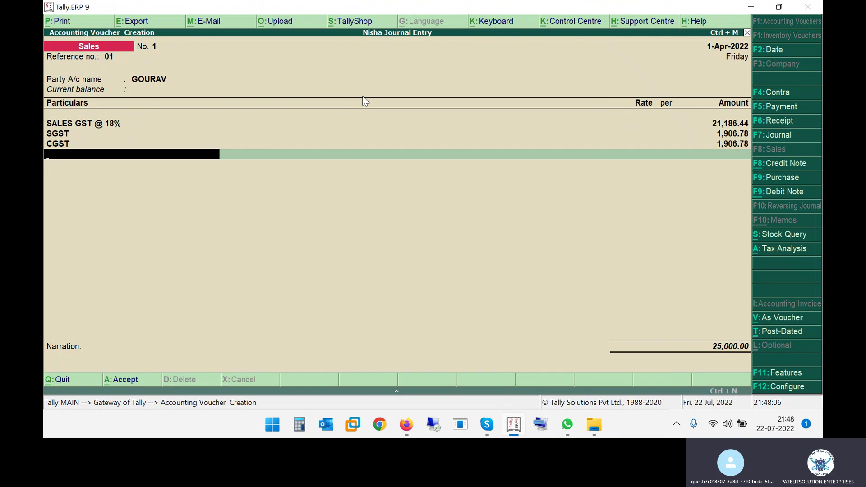
- End the voucher's ledger list, leave the narration blank and save the sales voucher
key(Return)
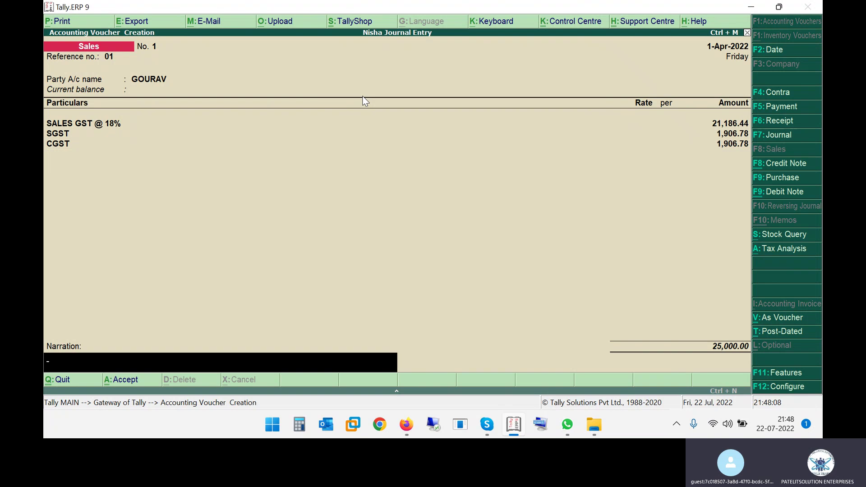
key(Return)
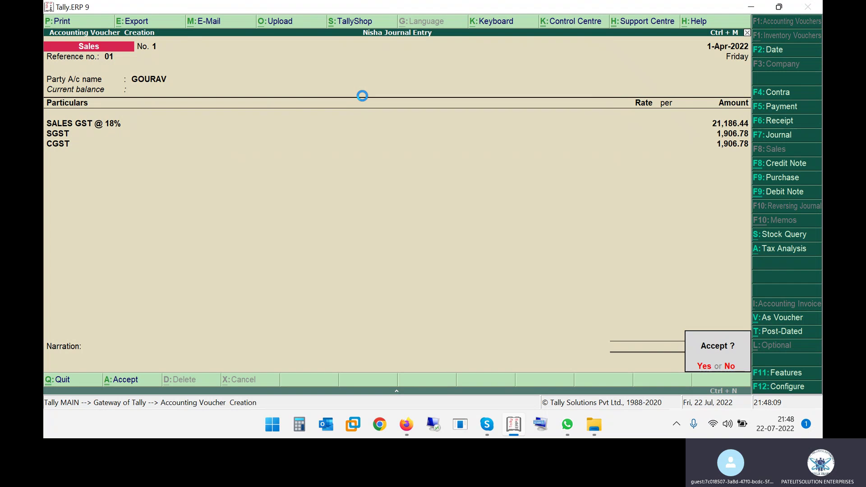
key(Return)
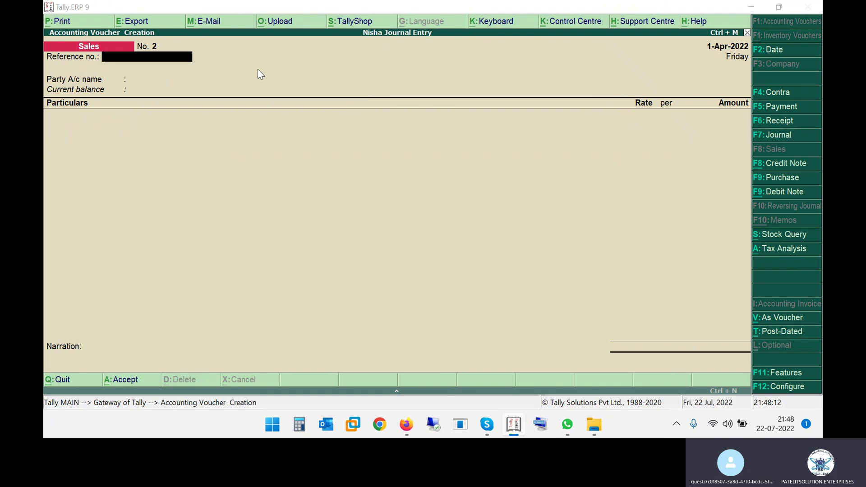
- Switch to the accounts PDF and examine sales entries 2 to 5, including their taxable values and SGST and CGST rates
key(alt+Tab)
drag(244, 225, 259, 245)
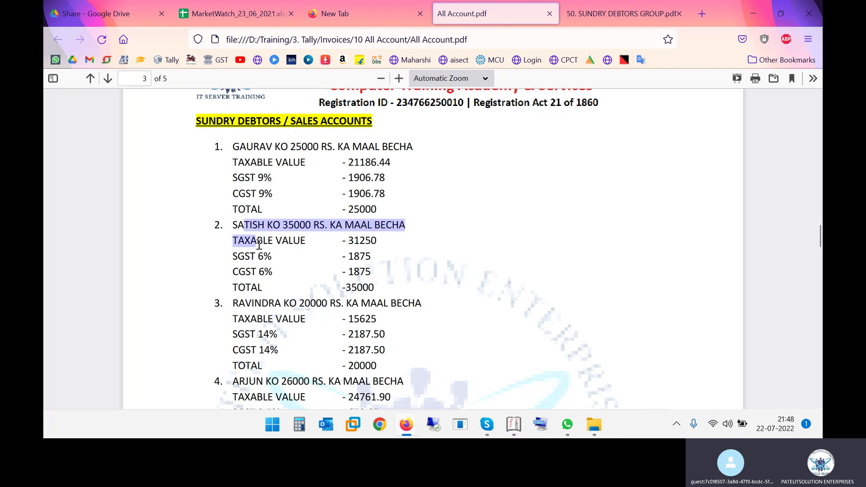
scroll(269, 256, down, 2)
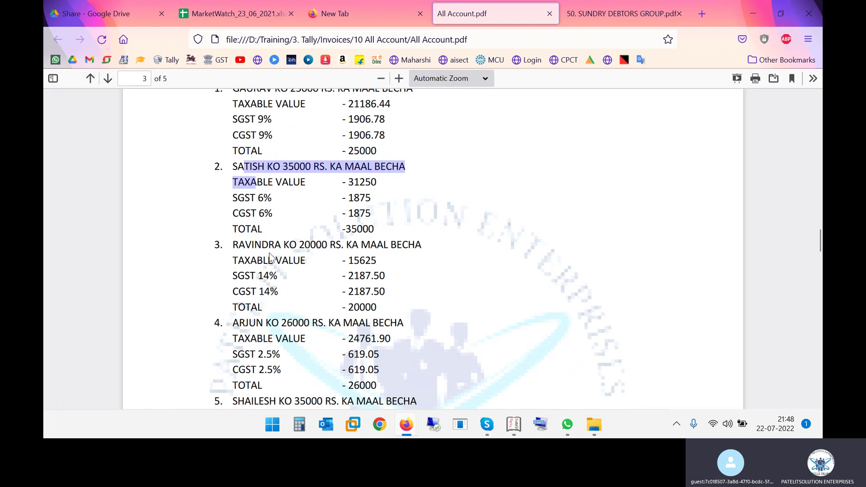
drag(251, 275, 271, 291)
scroll(269, 289, down, 4)
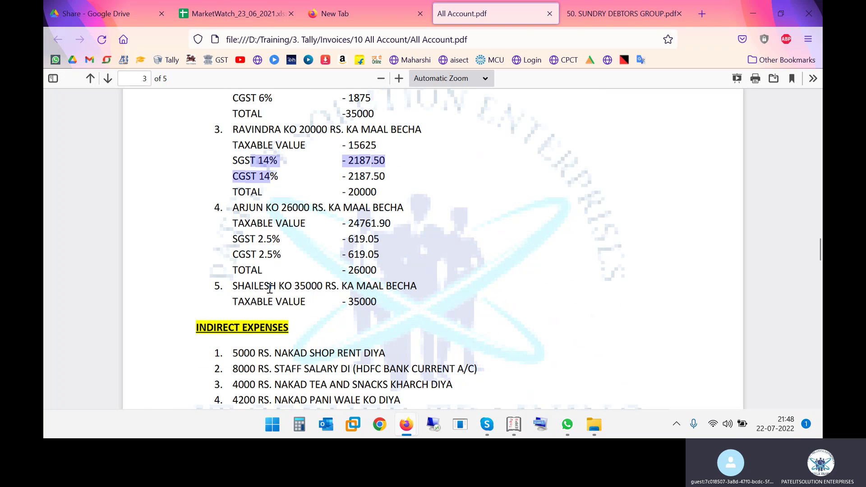
drag(257, 237, 258, 253)
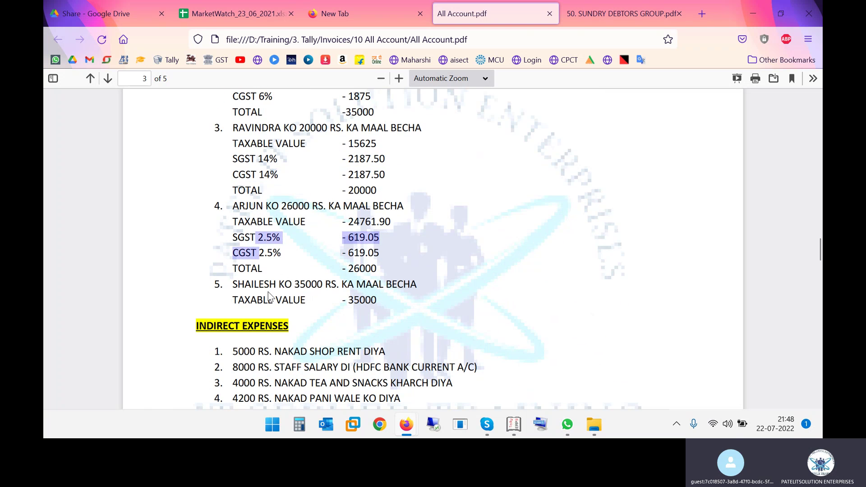
drag(269, 299, 331, 296)
scroll(345, 282, up, 1)
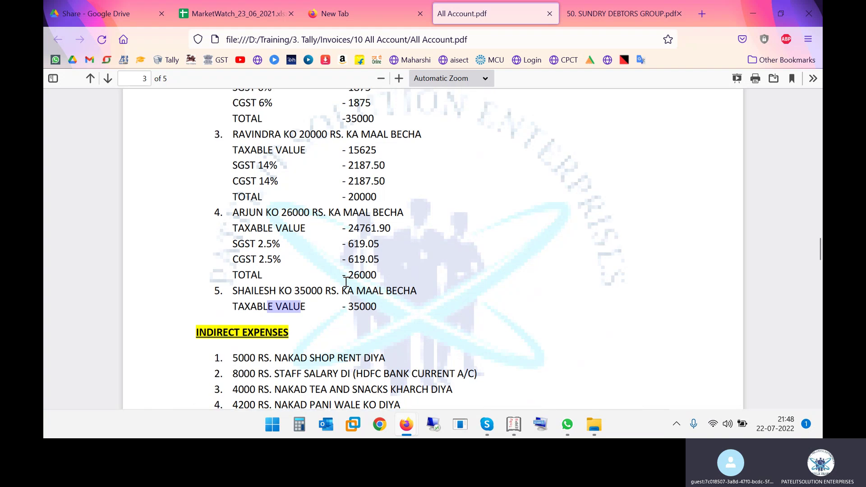
scroll(345, 282, up, 3)
scroll(281, 286, up, 2)
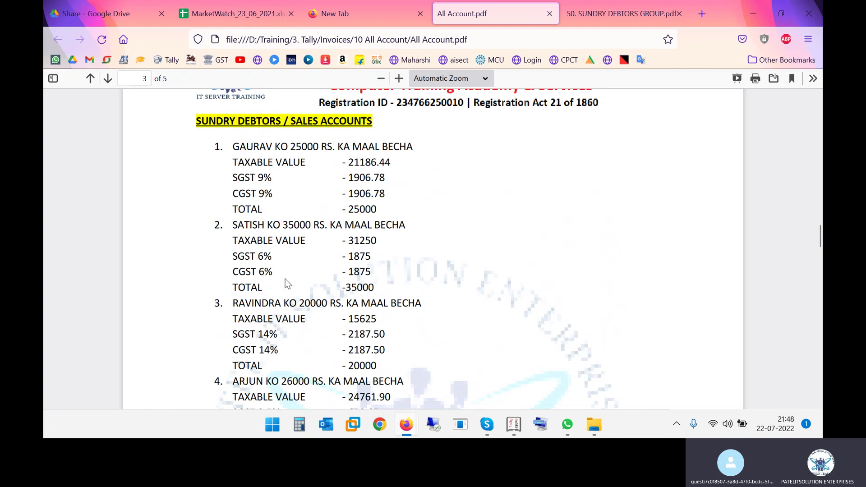
scroll(285, 278, down, 5)
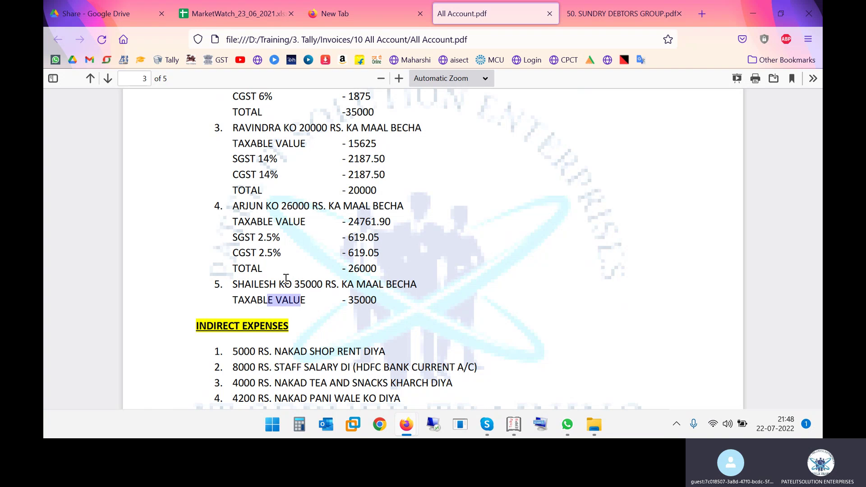
scroll(286, 278, up, 3)
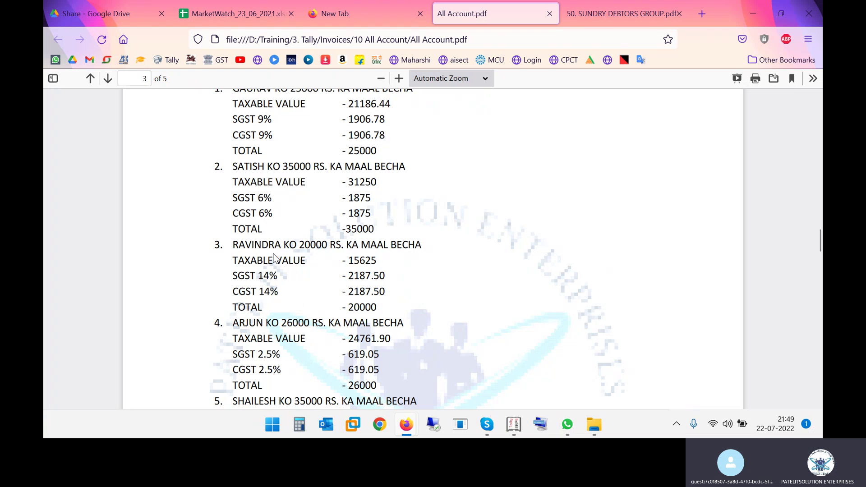
- Locate the Indirect Expenses section in the accounts PDF and mark its heading
scroll(274, 254, down, 3)
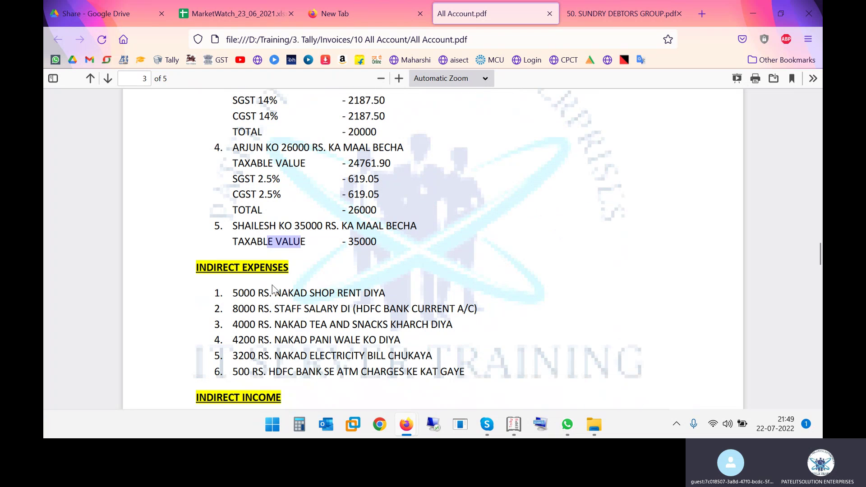
scroll(274, 289, down, 2)
drag(204, 210, 315, 212)
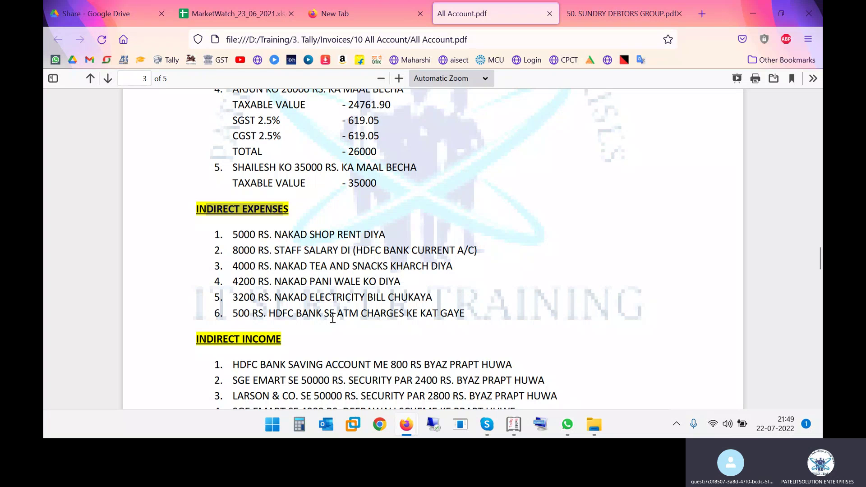
- Open the notes file 51. SALES ACCOUNT GROUP from File Explorer and review its sales ledger names and GST rate example
key(alt+Tab)
key(alt+Tab)
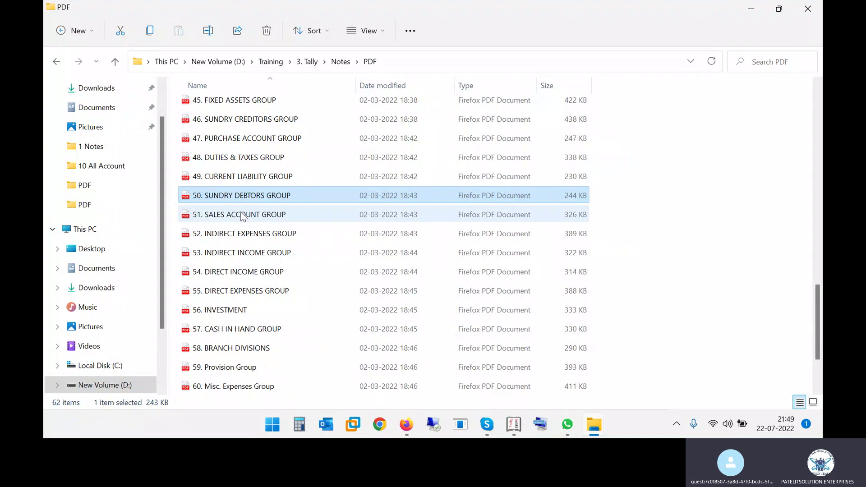
double_click(269, 214)
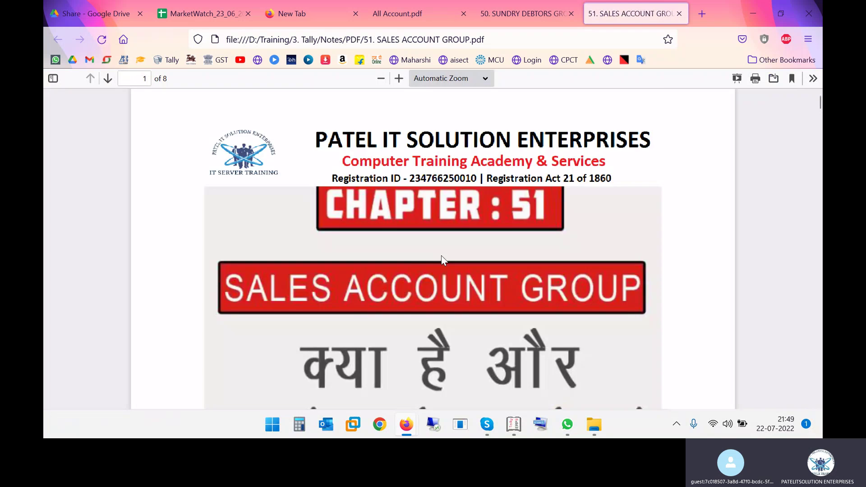
scroll(441, 255, down, 15)
scroll(441, 260, down, 2)
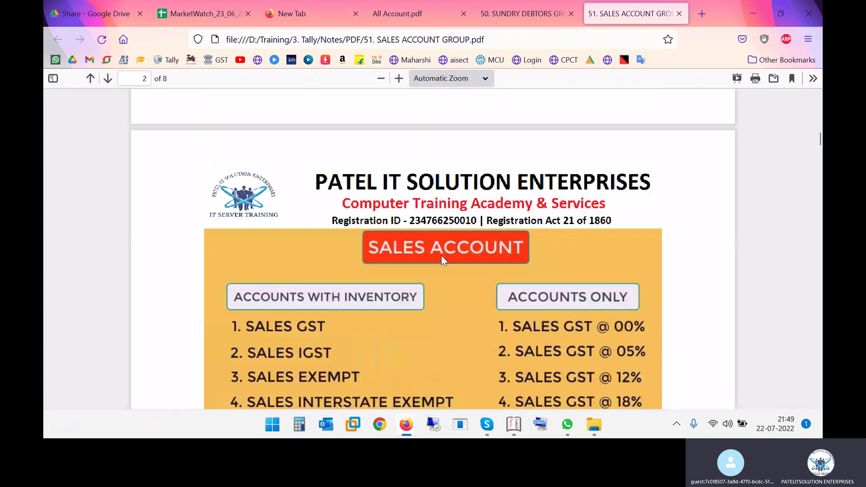
scroll(399, 254, down, 2)
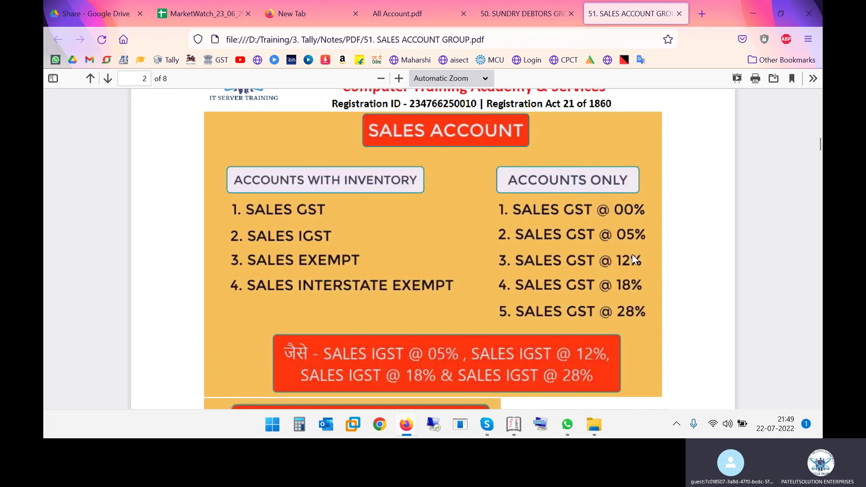
scroll(597, 307, down, 2)
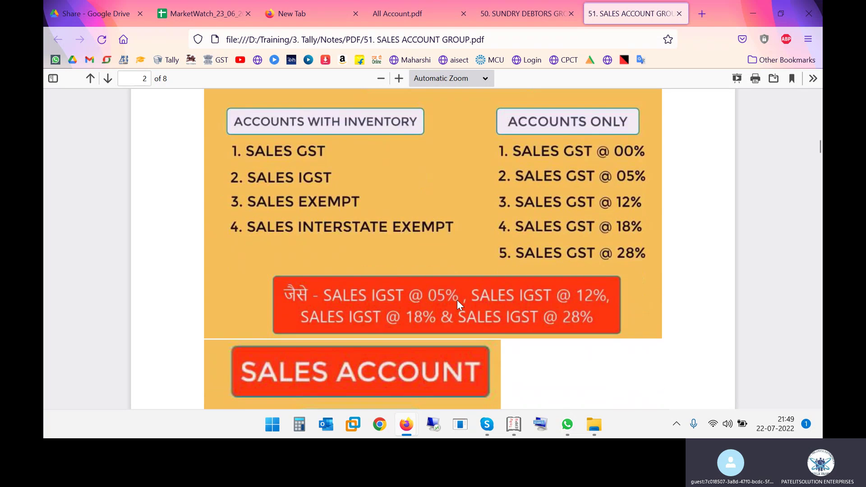
scroll(457, 300, down, 5)
scroll(457, 300, down, 4)
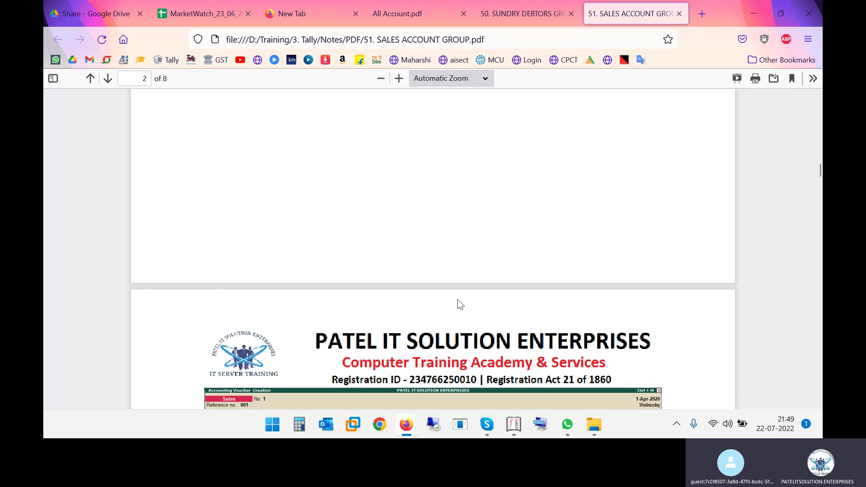
scroll(457, 299, down, 15)
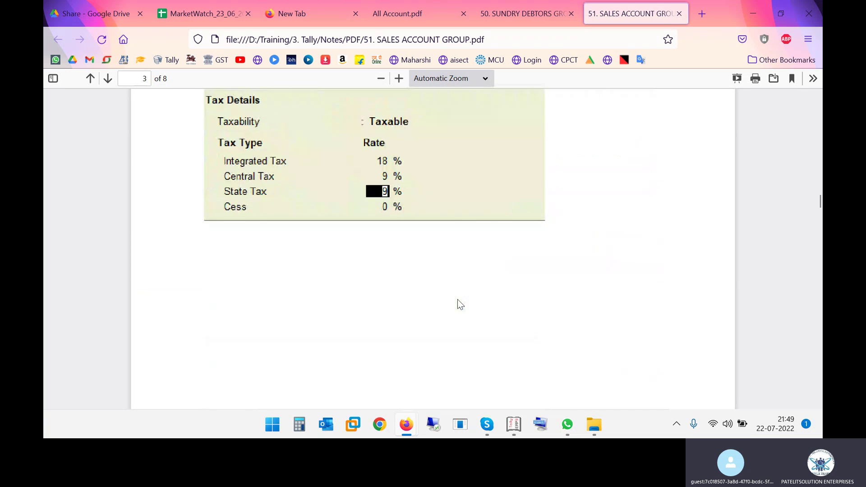
scroll(457, 300, down, 12)
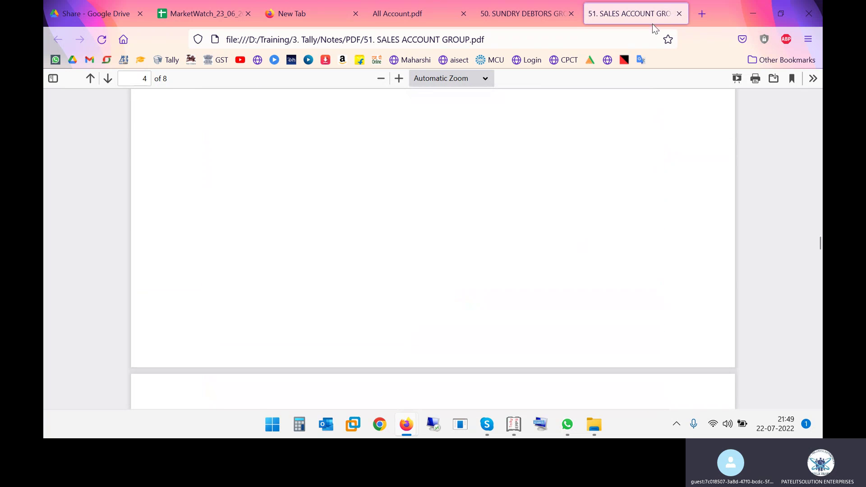
- Close the Sales Account Group and Sundry Debtors Group notes
click(680, 17)
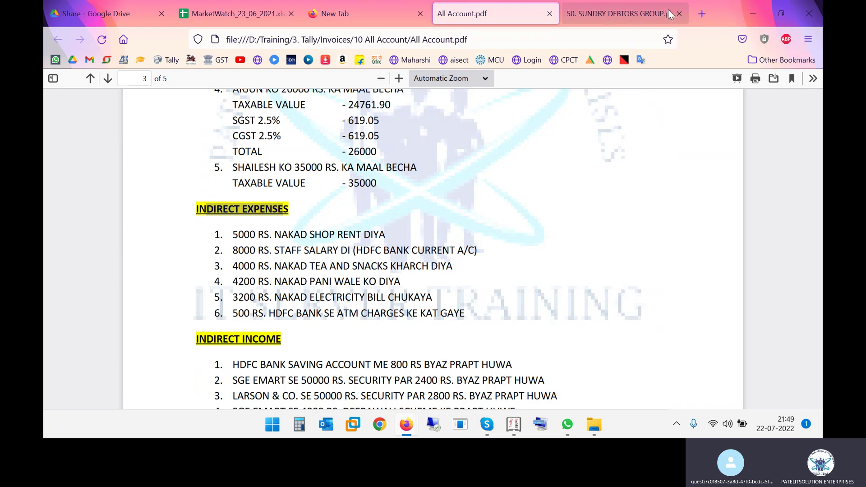
click(632, 12)
click(679, 14)
- Open the notes file 52. INDIRECT EXPENSES GROUP from File Explorer and read its definition and example expenses
key(alt+Tab)
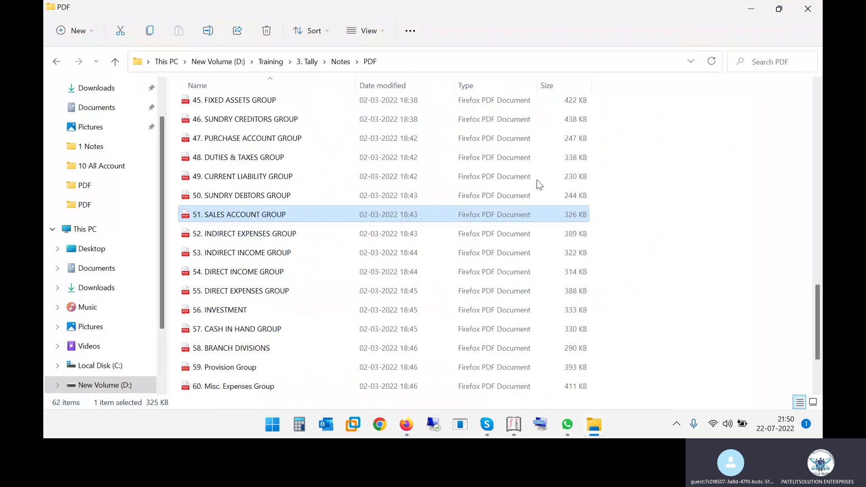
double_click(223, 236)
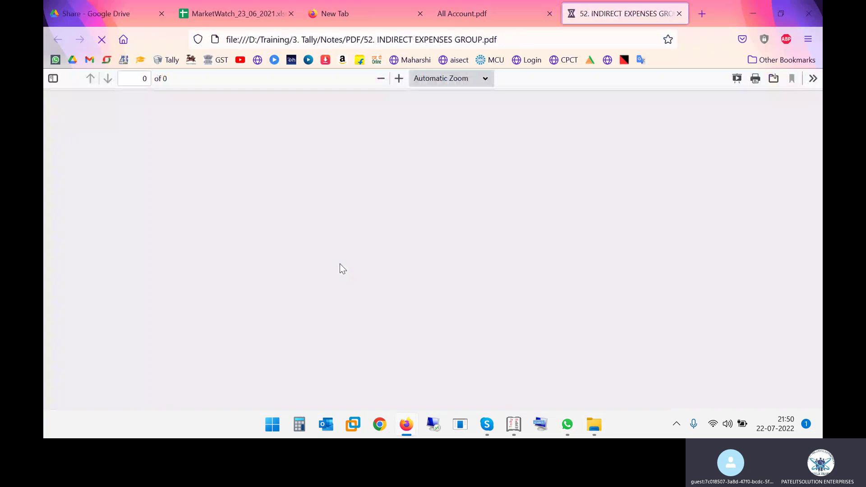
scroll(377, 246, down, 7)
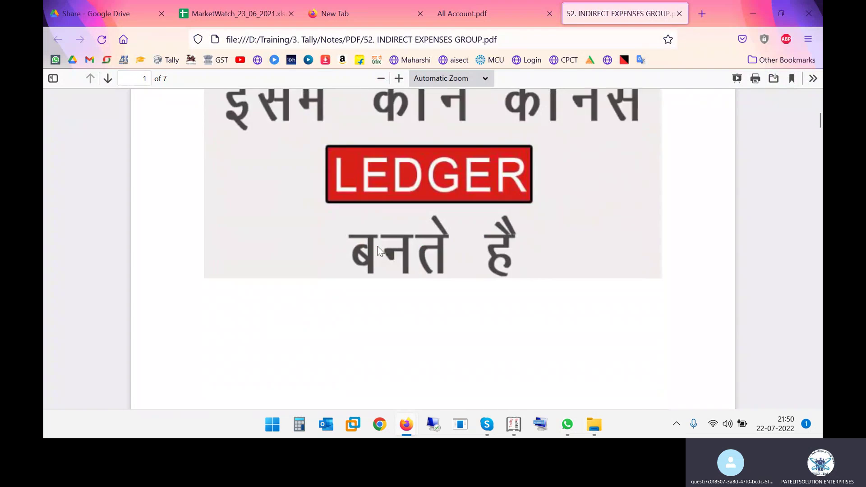
scroll(377, 246, down, 8)
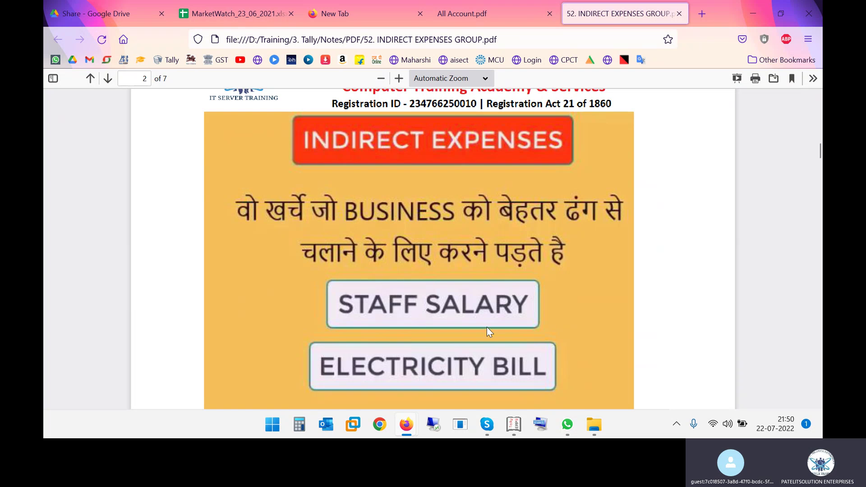
scroll(540, 303, down, 1)
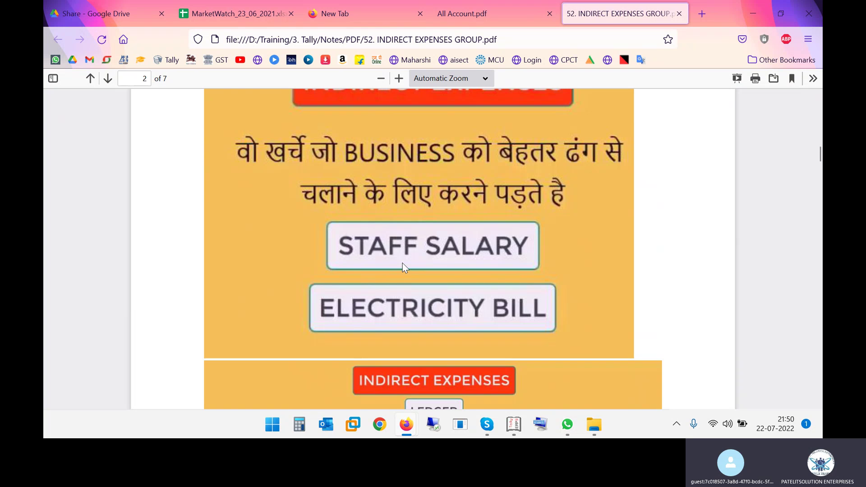
scroll(402, 263, down, 2)
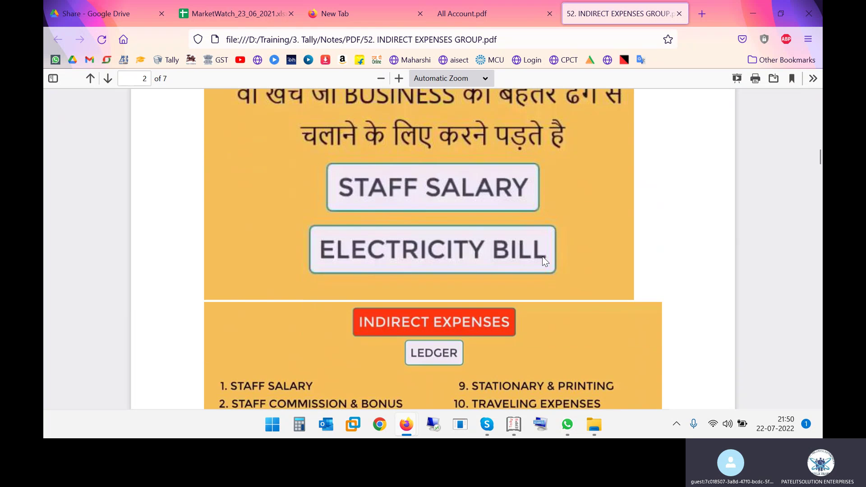